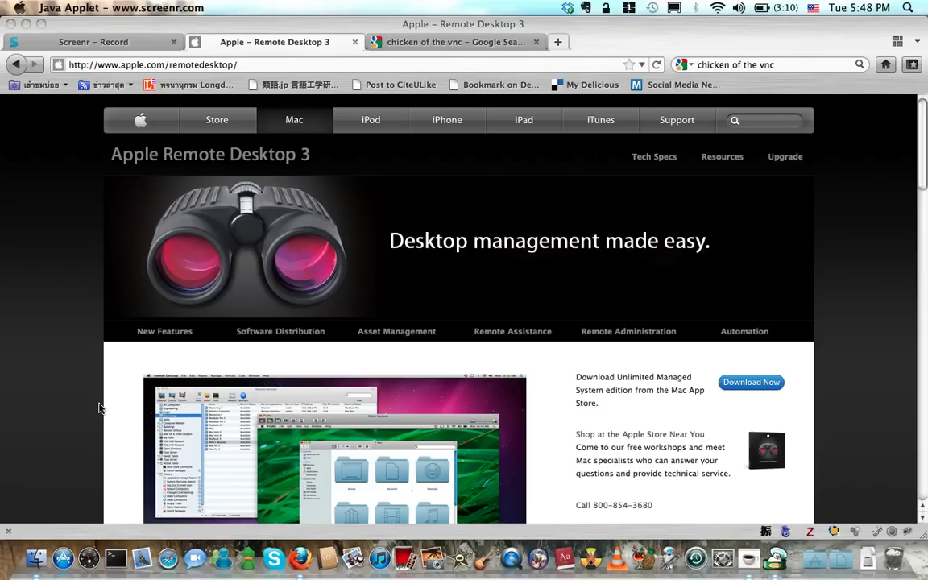
{"action": "left_click", "coordinate": [769, 392]}
{"action": "left_click", "coordinate": [769, 391]}
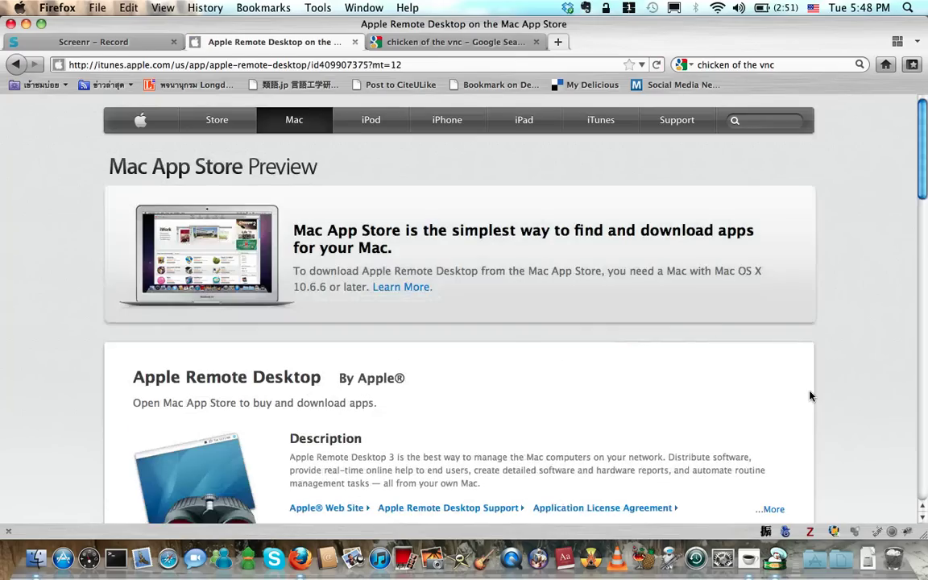
{"action": "scroll", "coordinate": [600, 344], "scroll_direction": "down", "scroll_amount": 5}
{"action": "scroll", "coordinate": [591, 354], "scroll_direction": "right", "scroll_amount": 2}
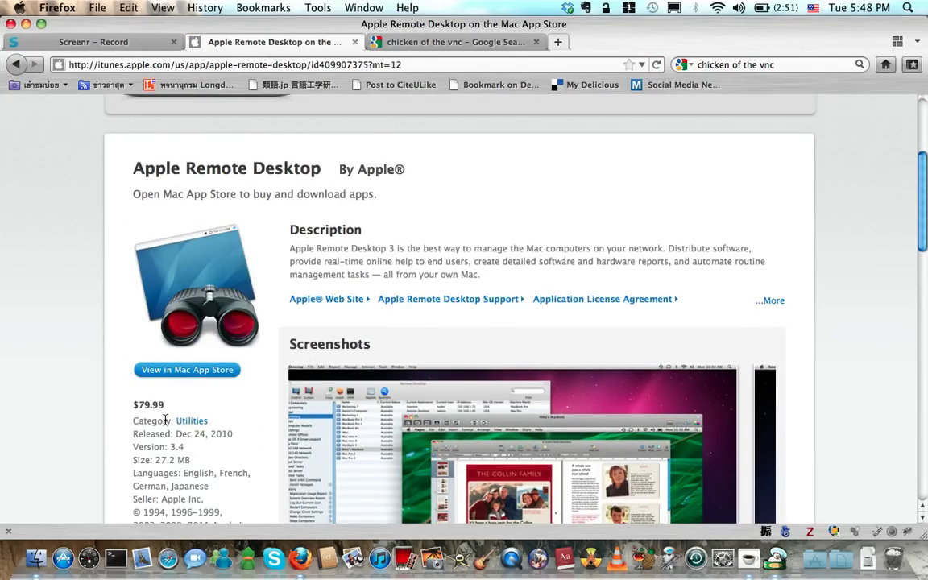
{"action": "scroll", "coordinate": [164, 423], "scroll_direction": "down", "scroll_amount": 3}
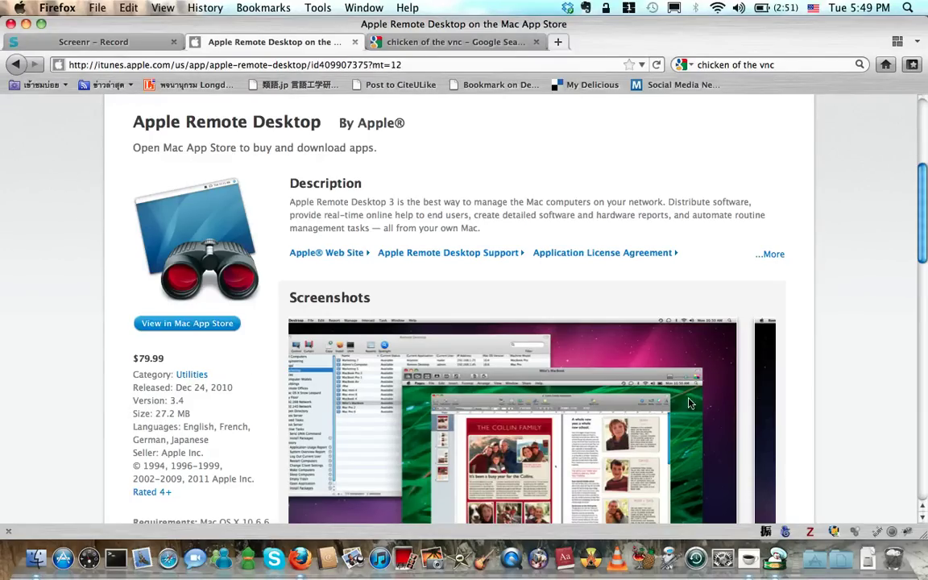
Open the Sharing settings in System Preferences and unlock them for changes by entering the account password
{"action": "left_click", "coordinate": [721, 569]}
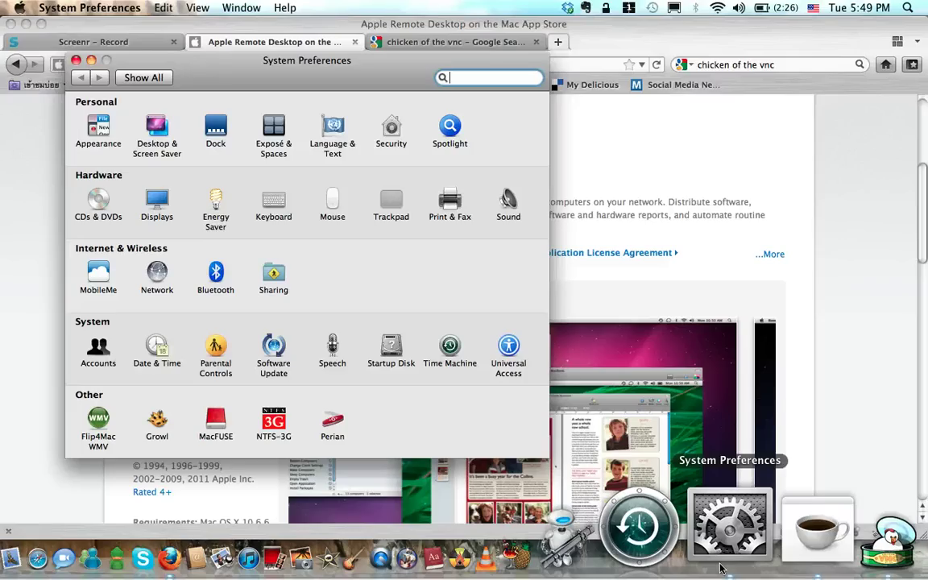
{"action": "left_click", "coordinate": [278, 284]}
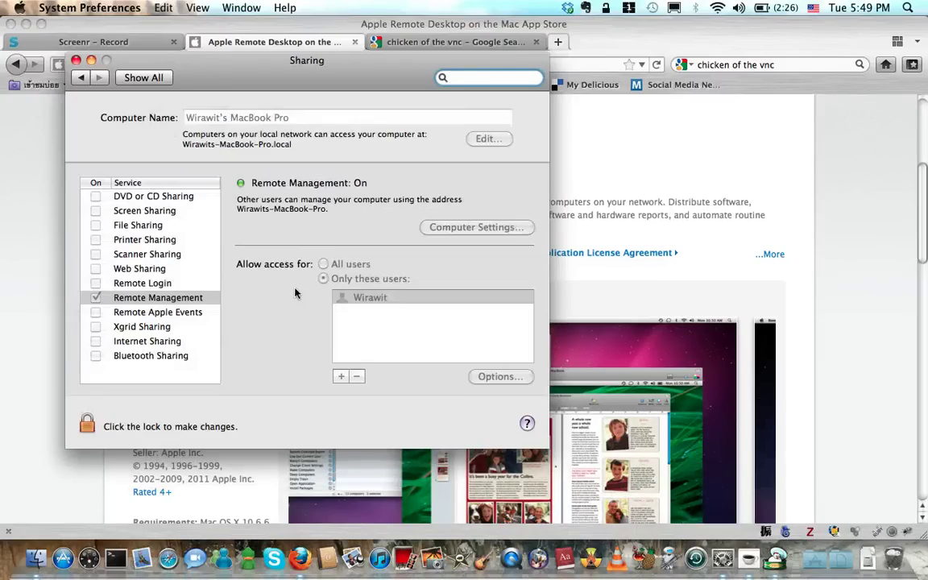
{"action": "left_click", "coordinate": [88, 432]}
{"action": "type", "text": "•••"}
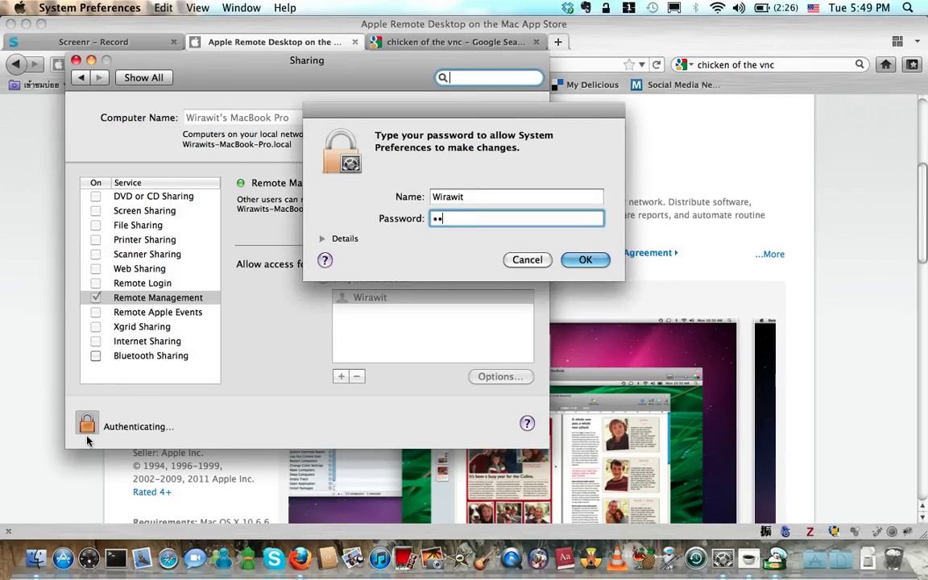
{"action": "key", "text": "Return"}
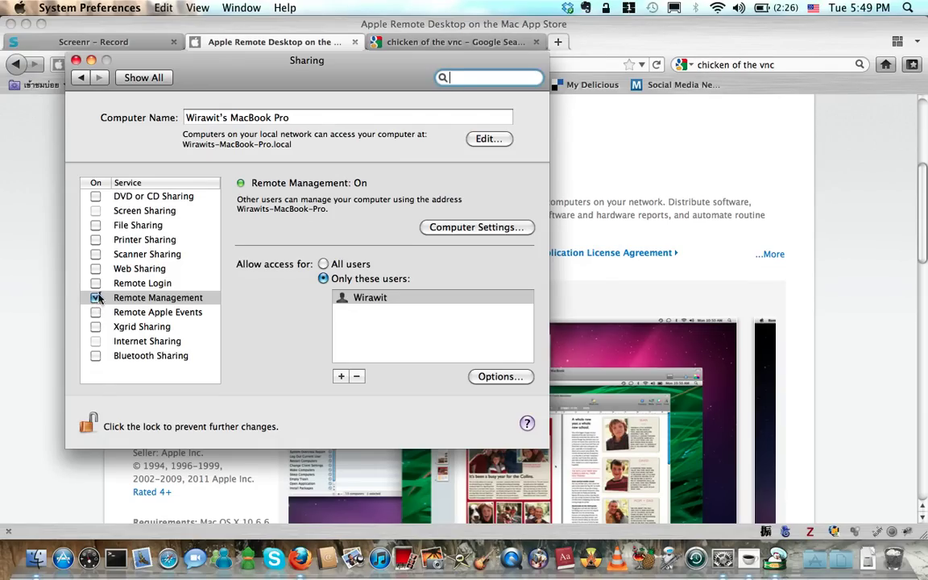
Review the Remote Management access options of the permitted user, leaving them as they are
{"action": "left_click", "coordinate": [98, 298]}
{"action": "left_click", "coordinate": [402, 298]}
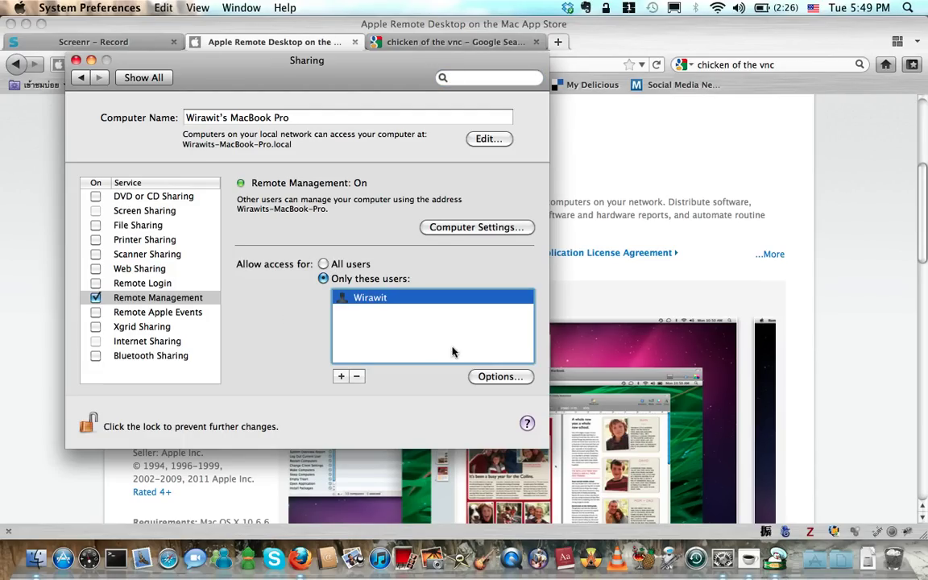
{"action": "left_click", "coordinate": [504, 376]}
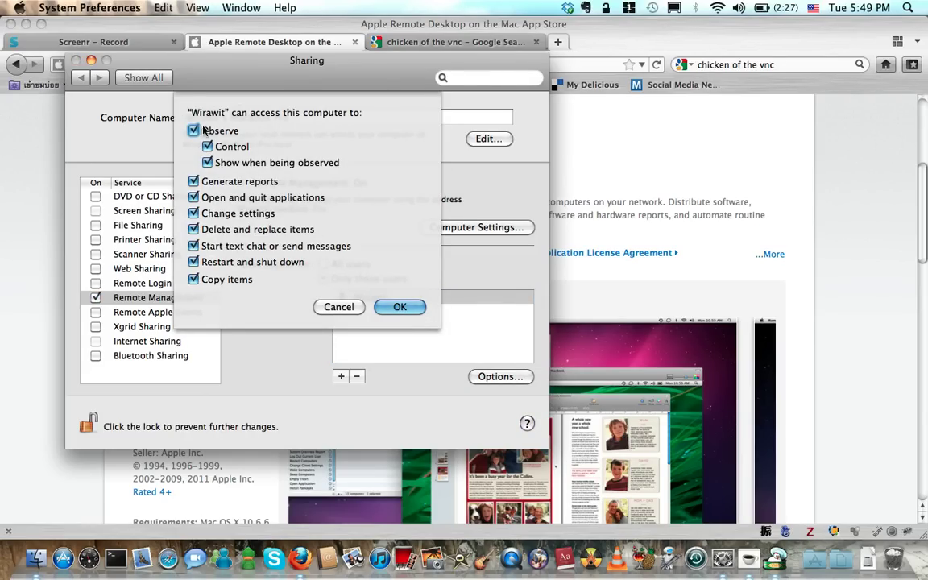
{"action": "left_click", "coordinate": [351, 311]}
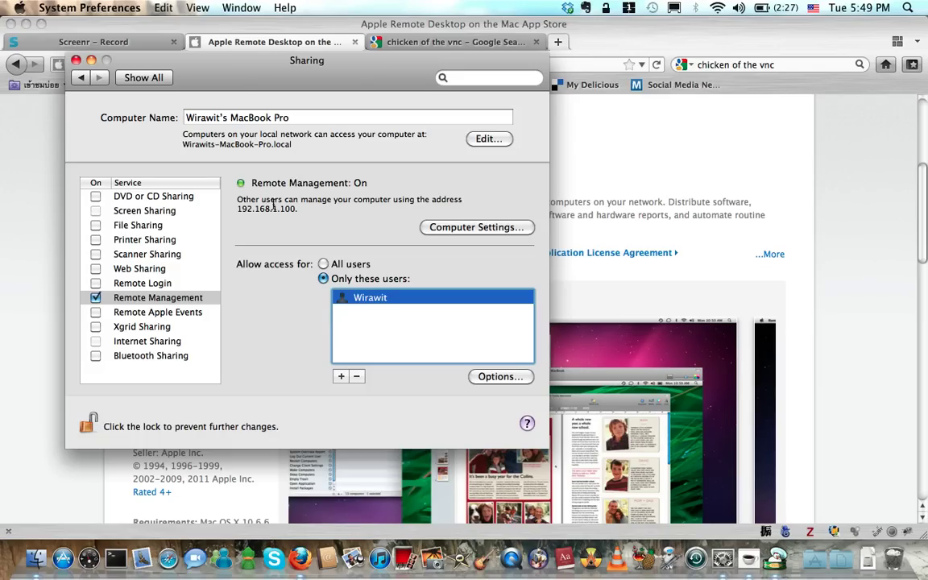
Confirm the Remote Management computer settings with VNC viewers allowed to control the screen by password, and close System Preferences
{"action": "left_click", "coordinate": [495, 232]}
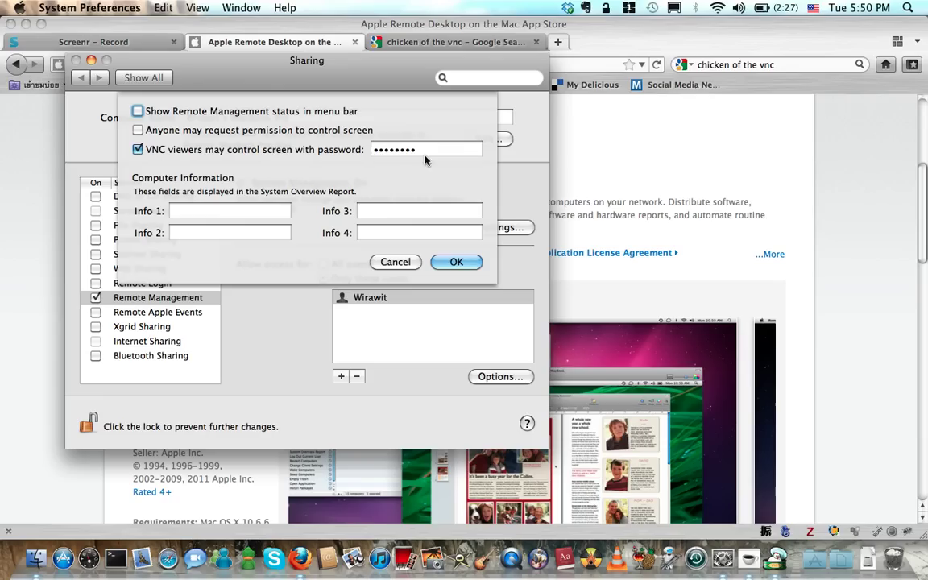
{"action": "double_click", "coordinate": [396, 151]}
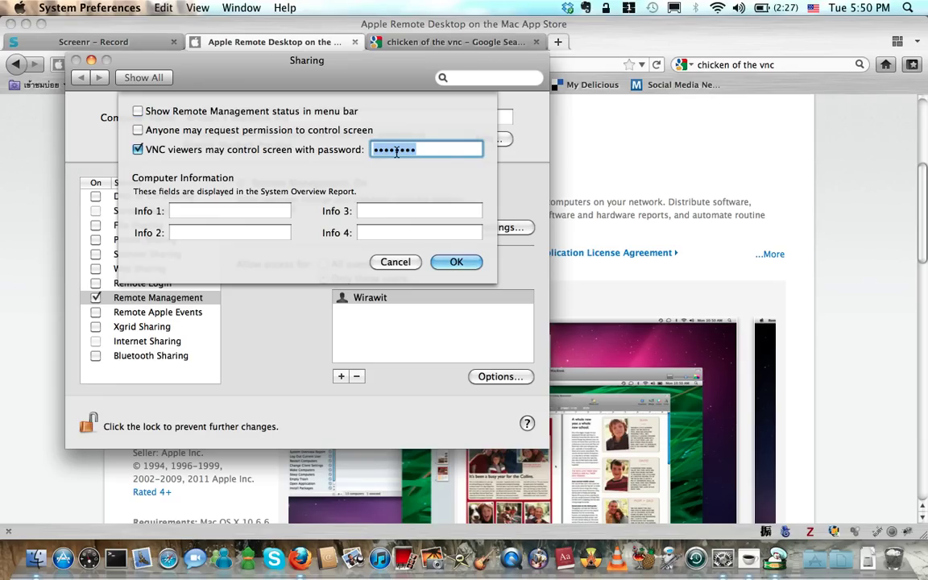
{"action": "left_click", "coordinate": [453, 262]}
{"action": "left_click", "coordinate": [76, 61]}
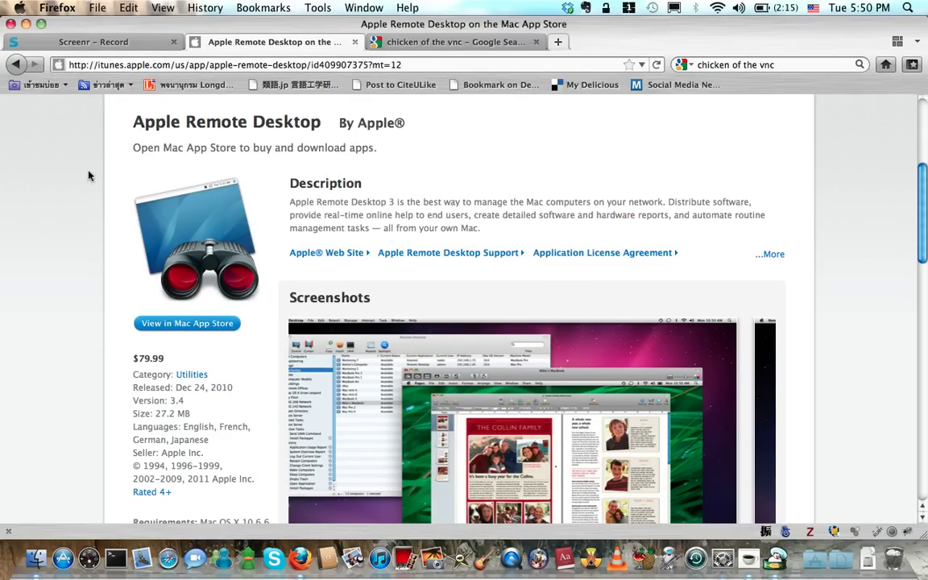
Switch to the Chicken of the VNC search results, and open the Chicken of the VNC disk image from the desktop
{"action": "left_click", "coordinate": [418, 41]}
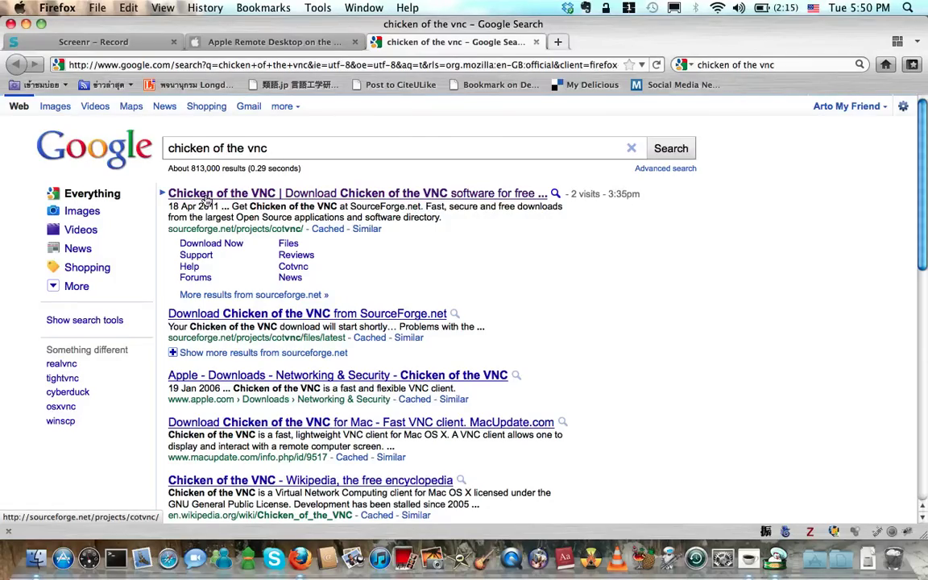
{"action": "key", "text": "F9"}
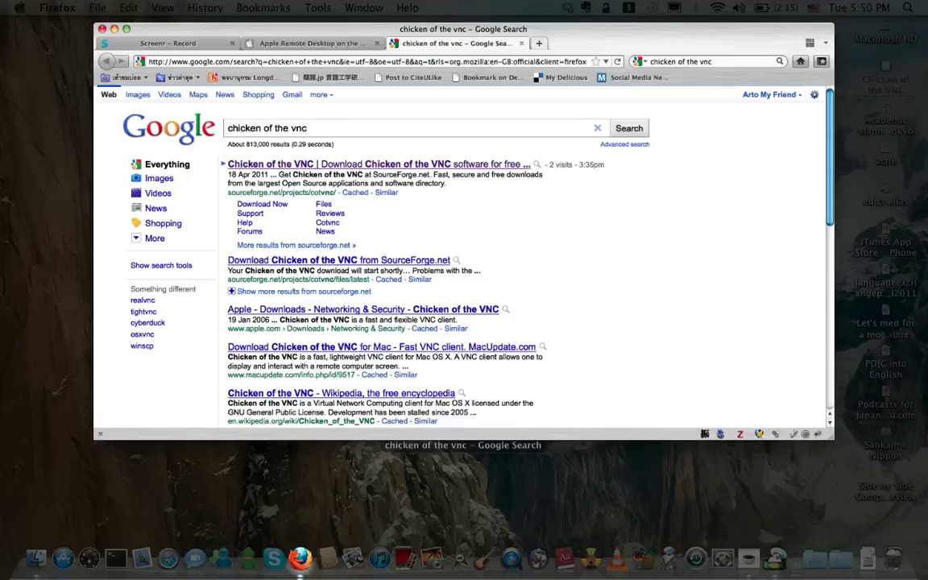
{"action": "left_click", "coordinate": [400, 206]}
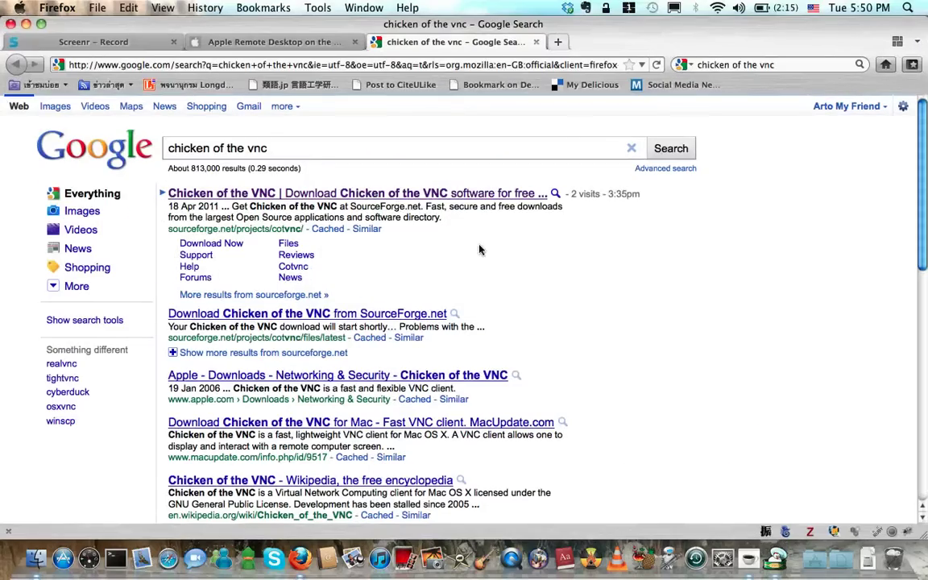
{"action": "key", "text": "F11"}
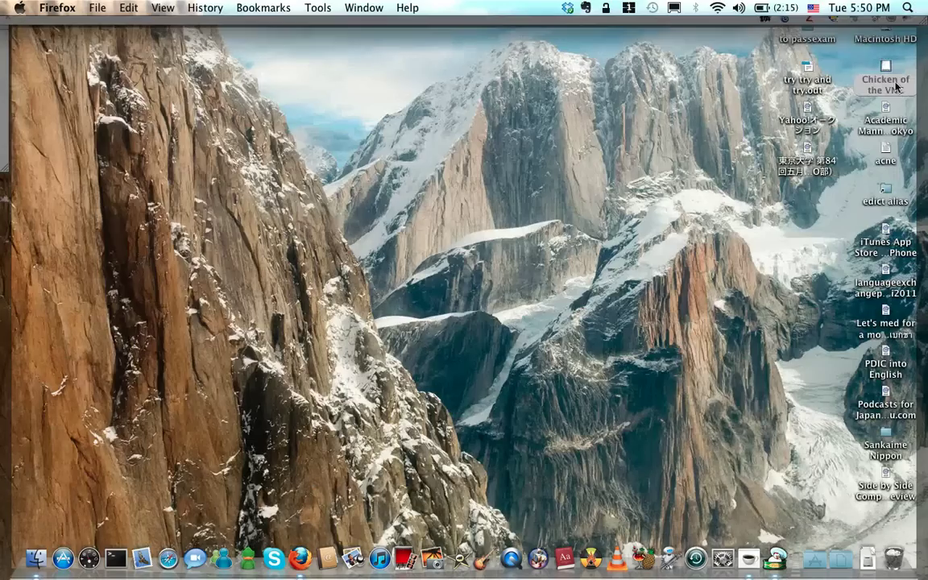
{"action": "double_click", "coordinate": [902, 91]}
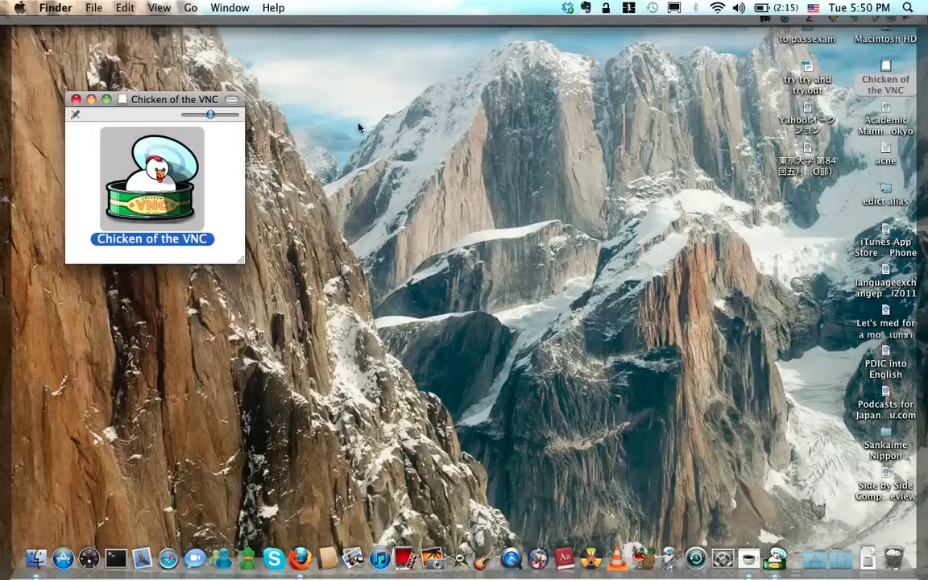
Launch Chicken of the VNC from its disk image and allow the downloaded application to open
{"action": "double_click", "coordinate": [161, 190]}
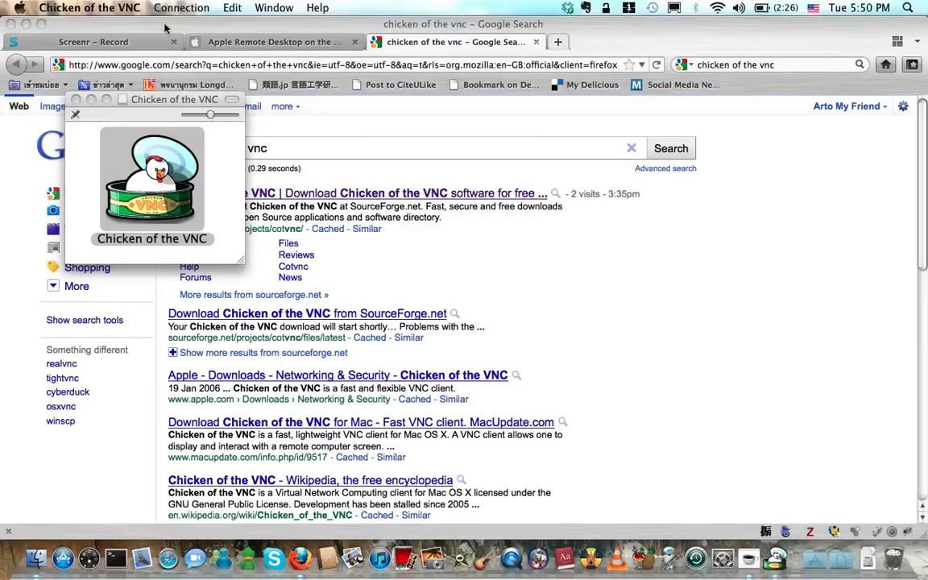
{"action": "left_click", "coordinate": [133, 8]}
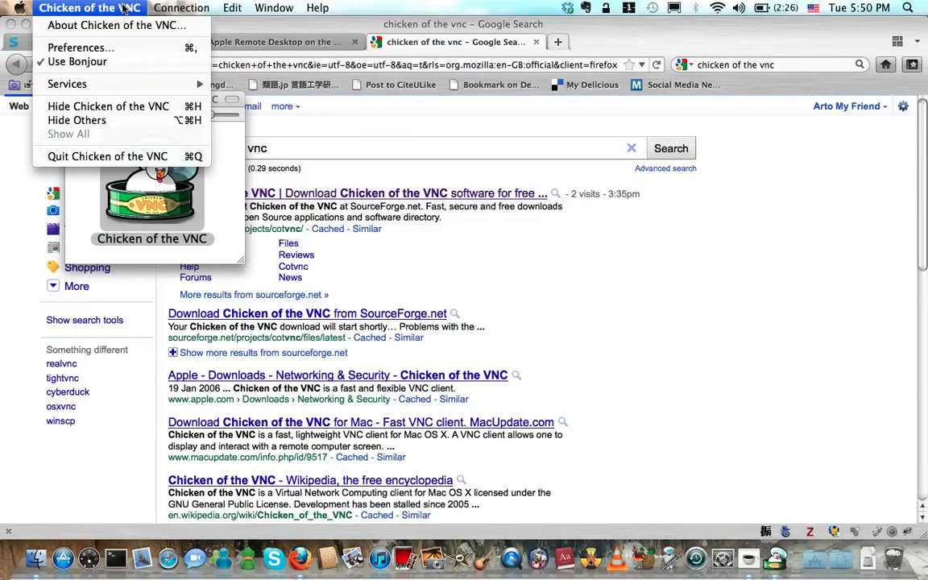
{"action": "left_click", "coordinate": [125, 8]}
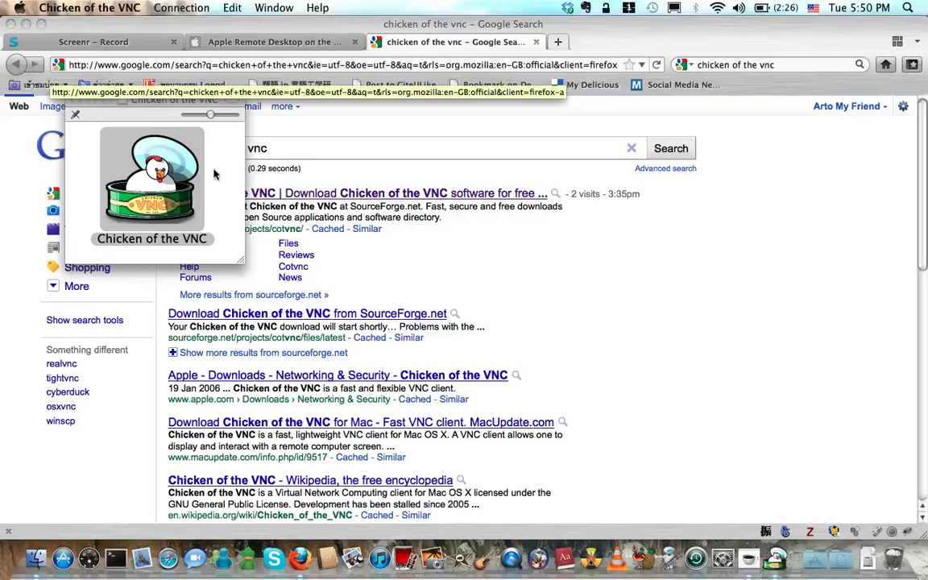
{"action": "left_click", "coordinate": [215, 177]}
{"action": "double_click", "coordinate": [153, 173]}
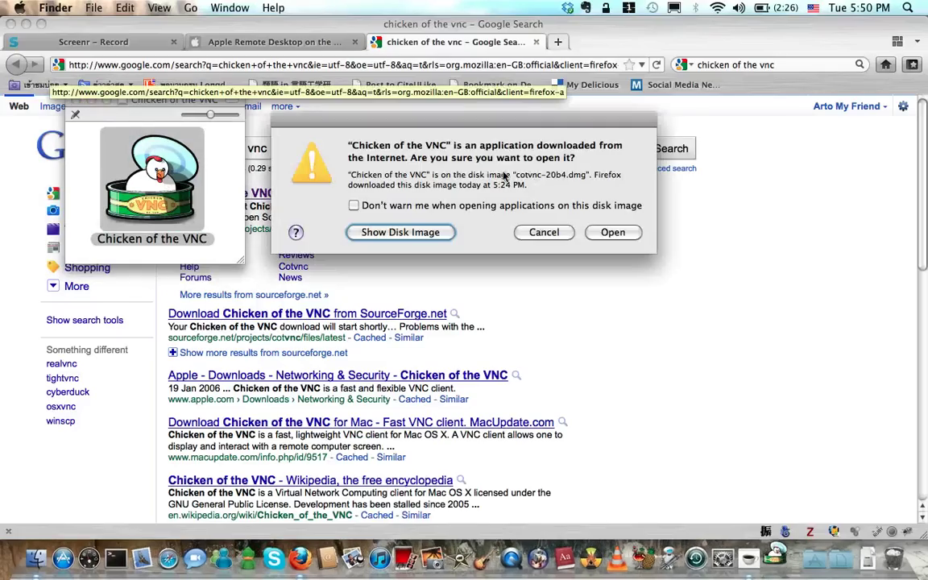
{"action": "left_click", "coordinate": [619, 233]}
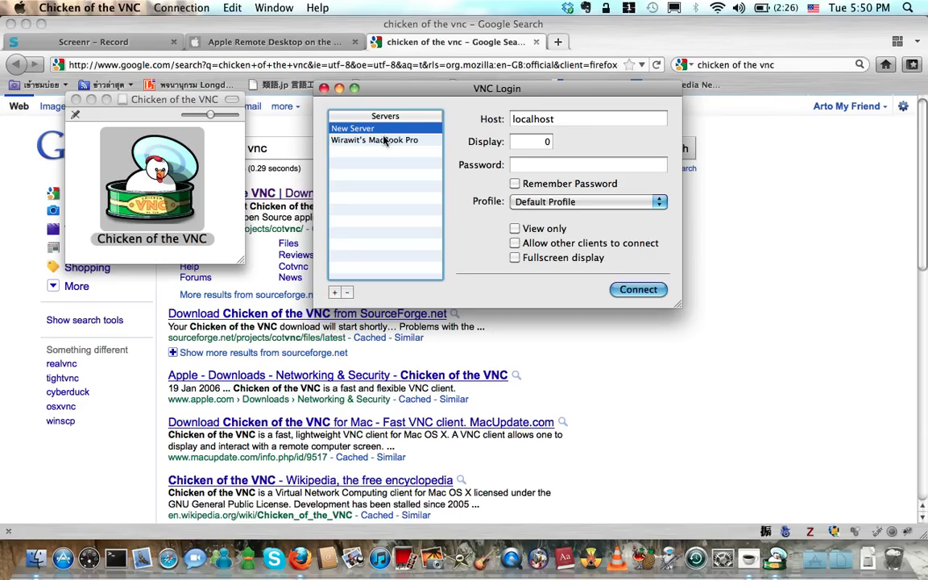
Select the saved MacBook Pro server at 192.168.1.100 in the VNC login window and connect to it
{"action": "left_click", "coordinate": [363, 139]}
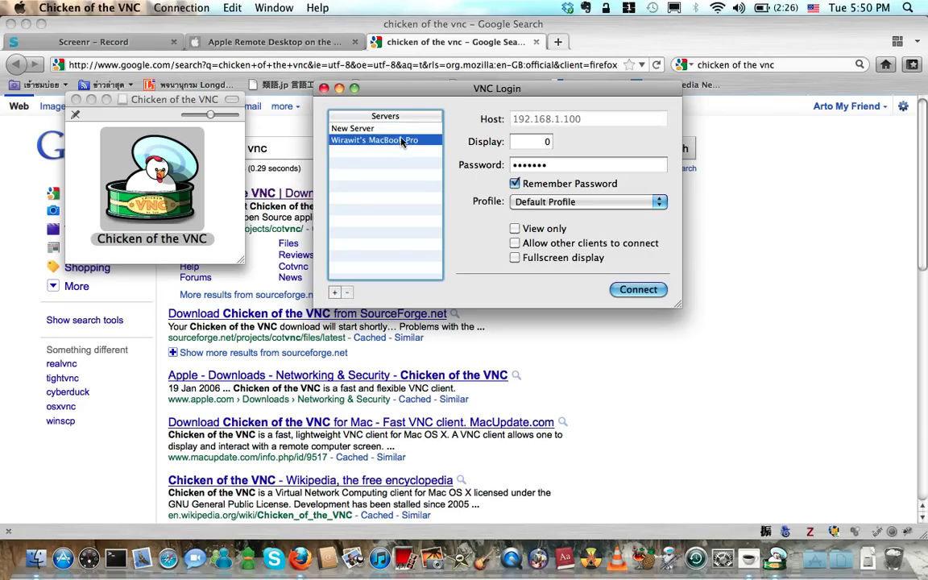
{"action": "left_click", "coordinate": [359, 128]}
{"action": "left_click", "coordinate": [393, 140]}
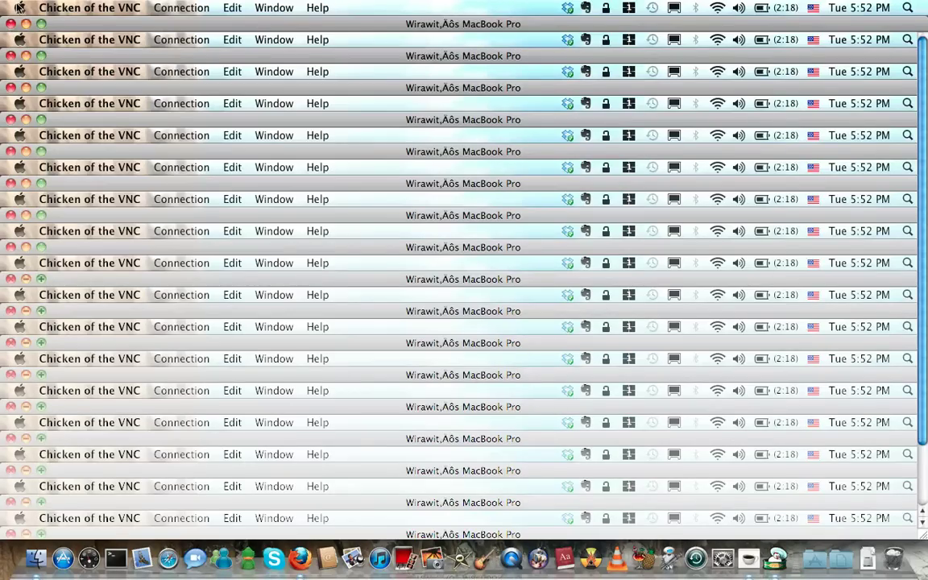
Close the remote MacBook Pro session and the disk image window, and quit Chicken of the VNC
{"action": "left_click", "coordinate": [11, 24]}
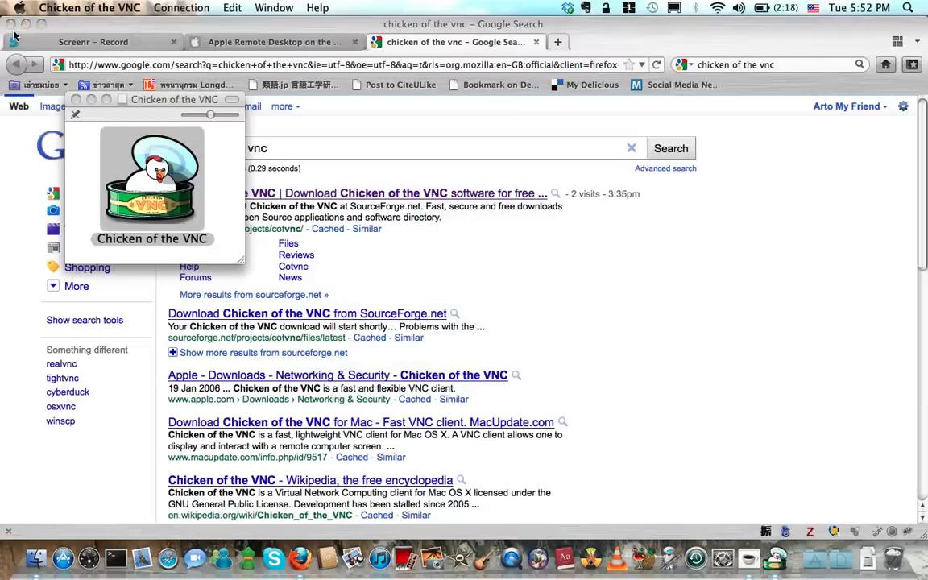
{"action": "left_click", "coordinate": [67, 88]}
{"action": "key", "text": "super+q"}
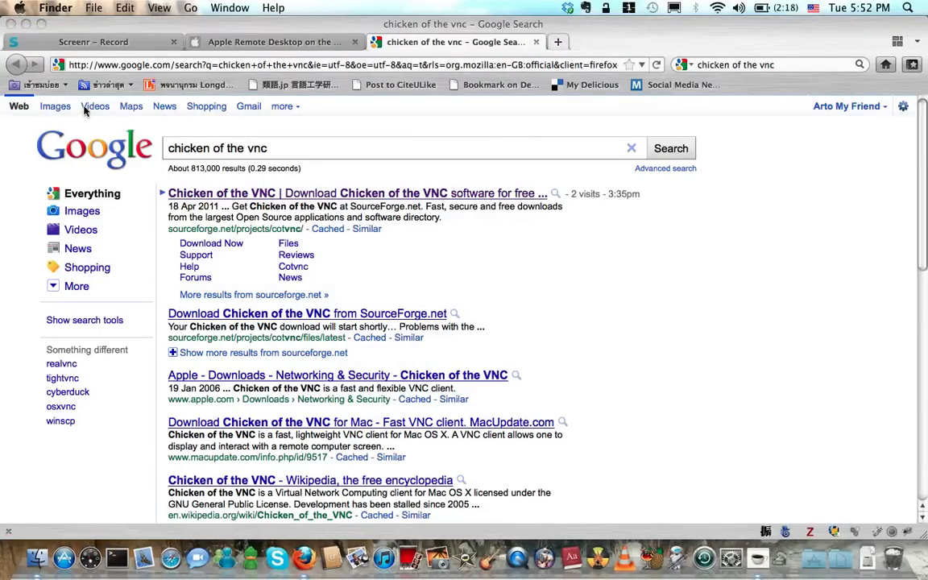